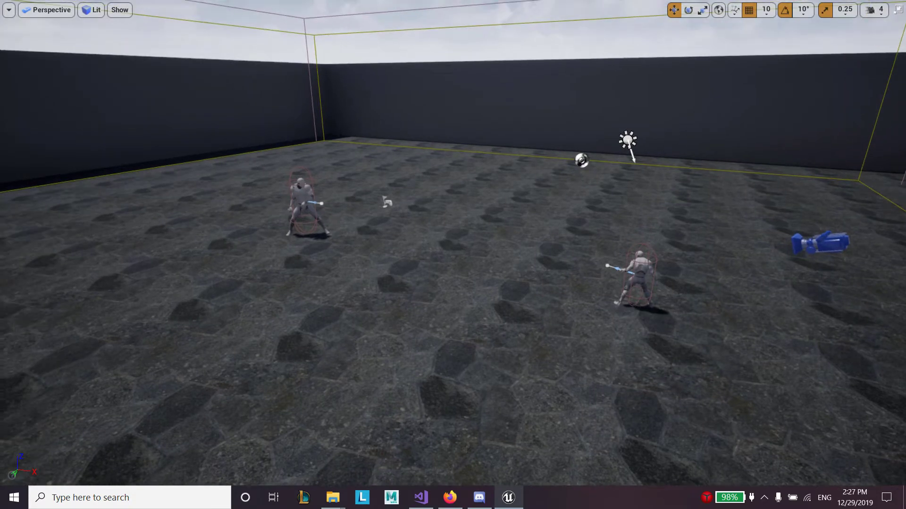
- Play the arena level in the editor, briefly toggling the gameplay debugger overlay on the boss
key("alt+p")
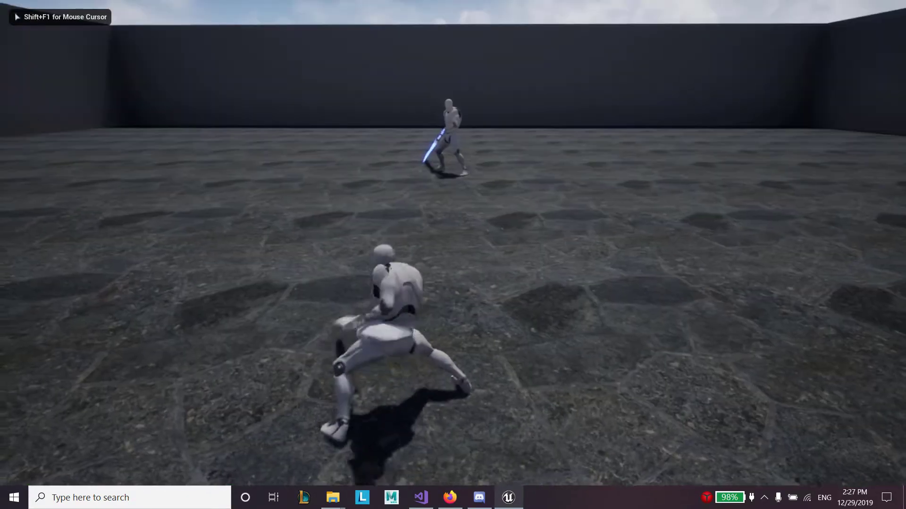
key("apostrophe")
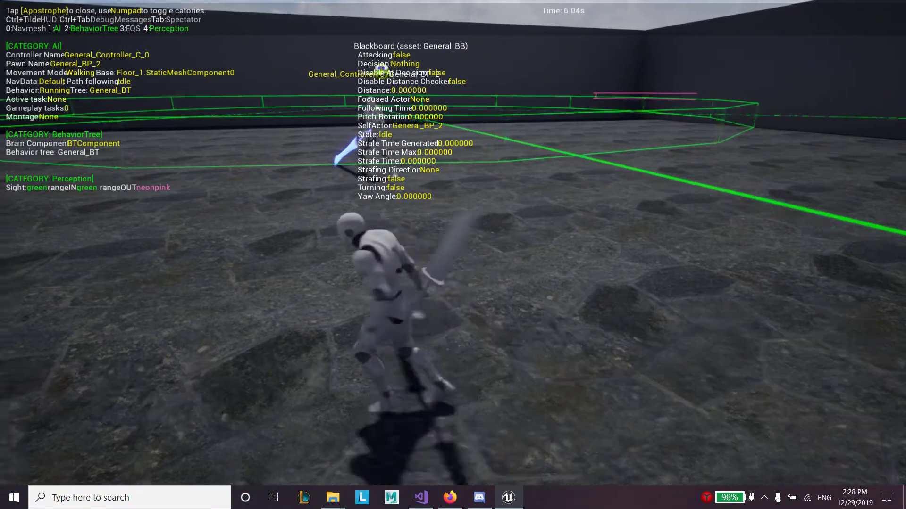
key("apostrophe")
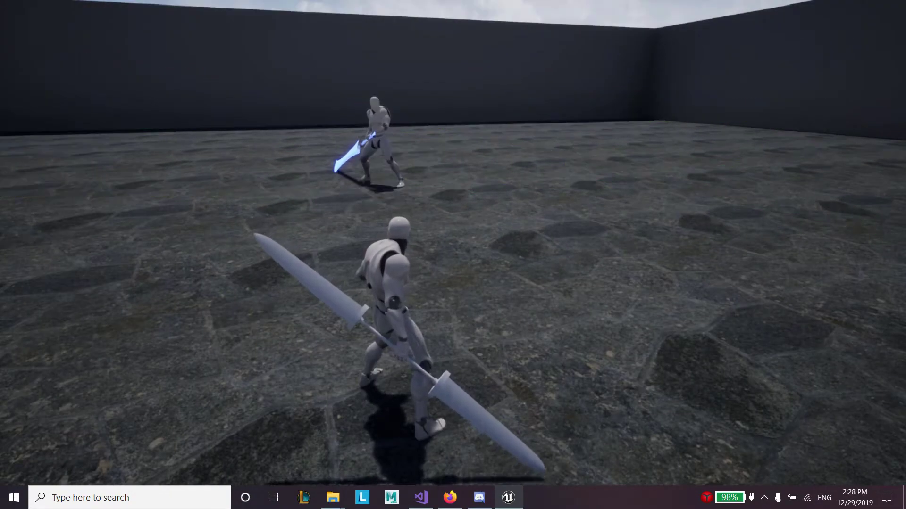